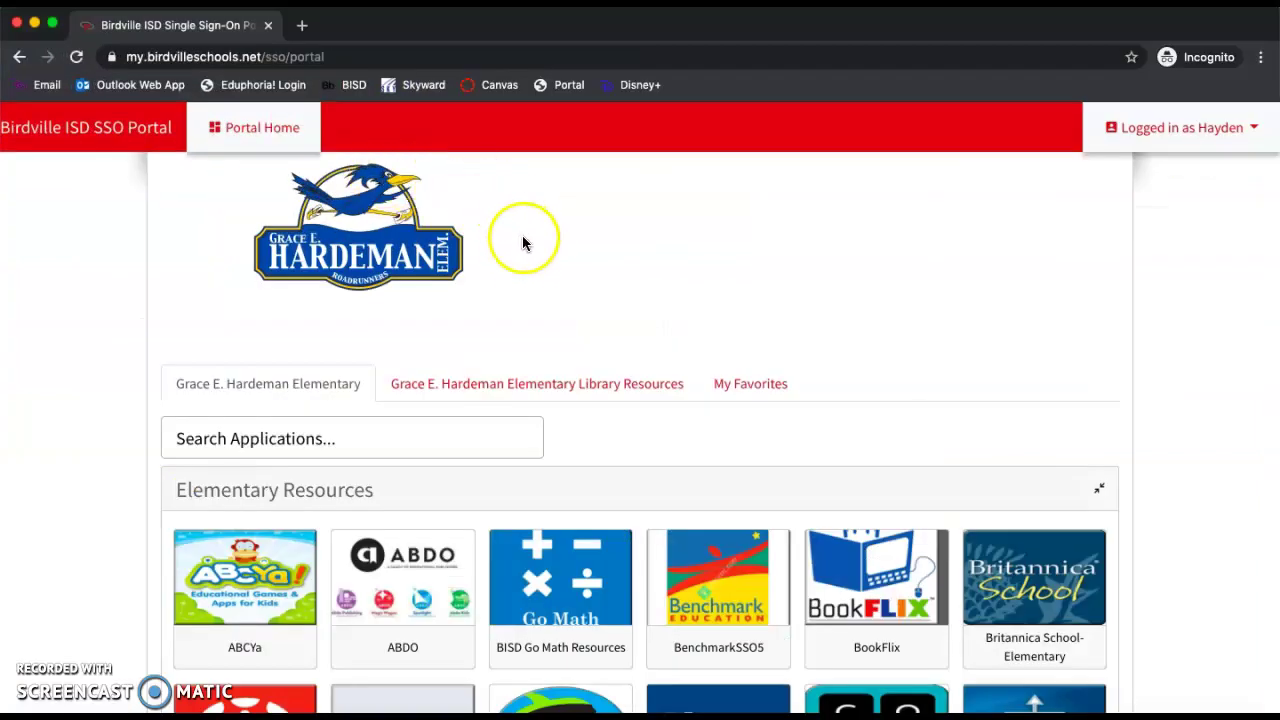
# Find ThinkCentral among the portal's Elementary Resources and open it.
pyautogui.scroll(-3, 528, 262)
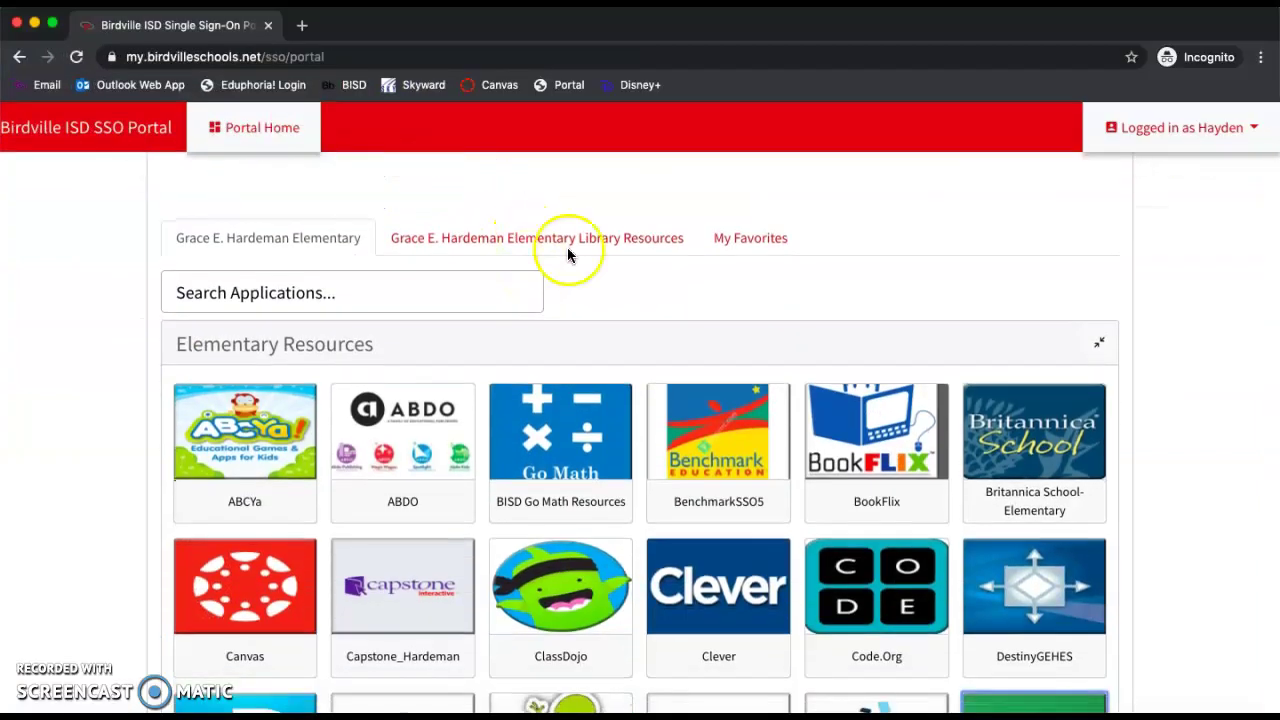
pyautogui.scroll(-2, 967, 348)
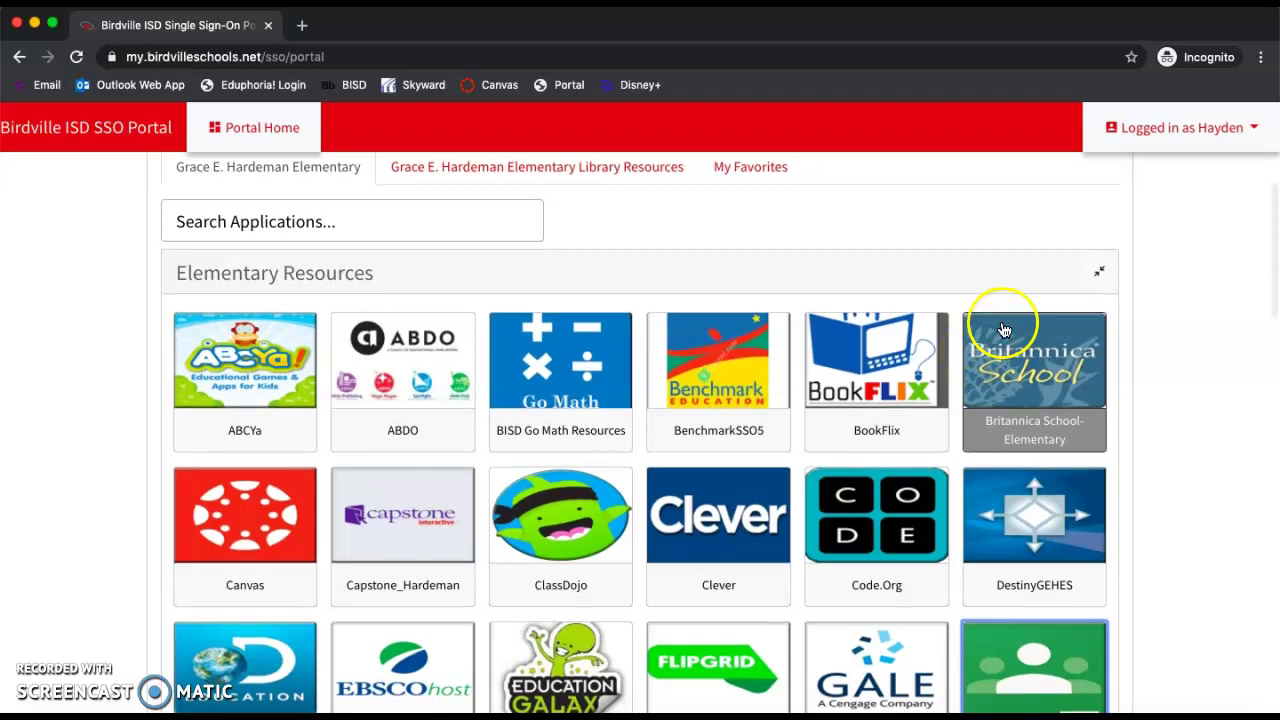
pyautogui.scroll(-5, 1121, 352)
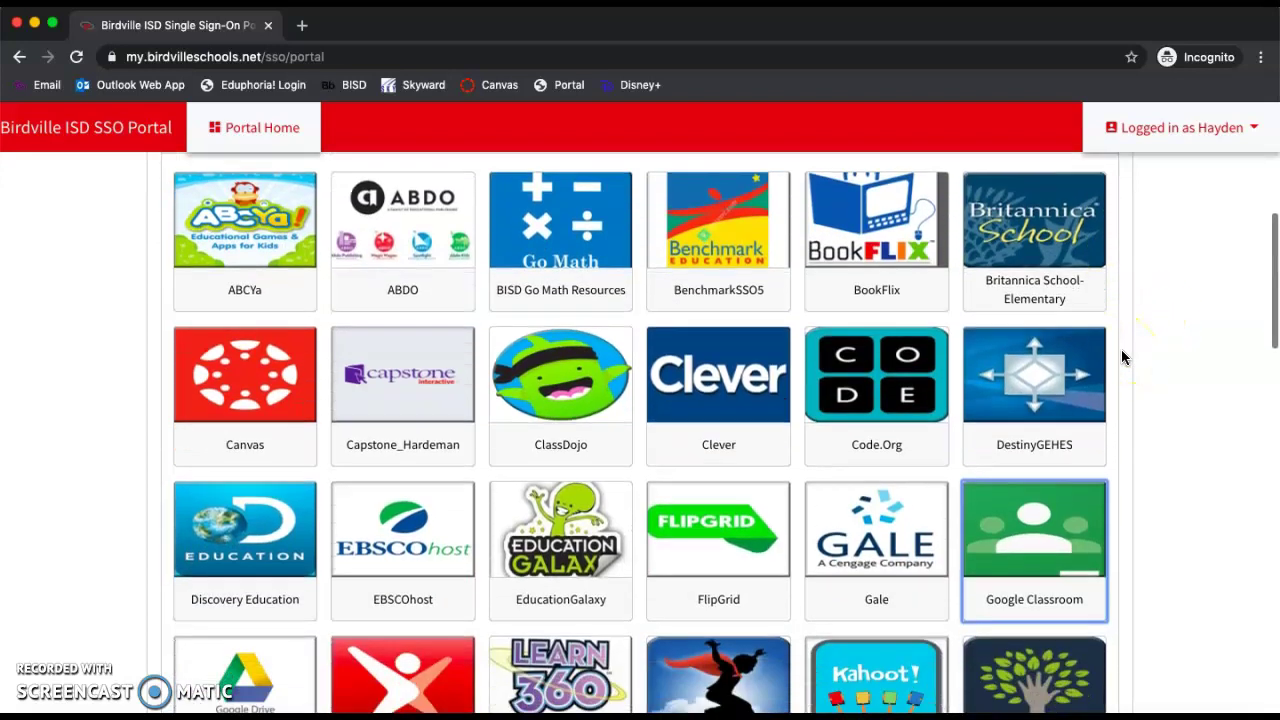
pyautogui.scroll(-1, 1121, 357)
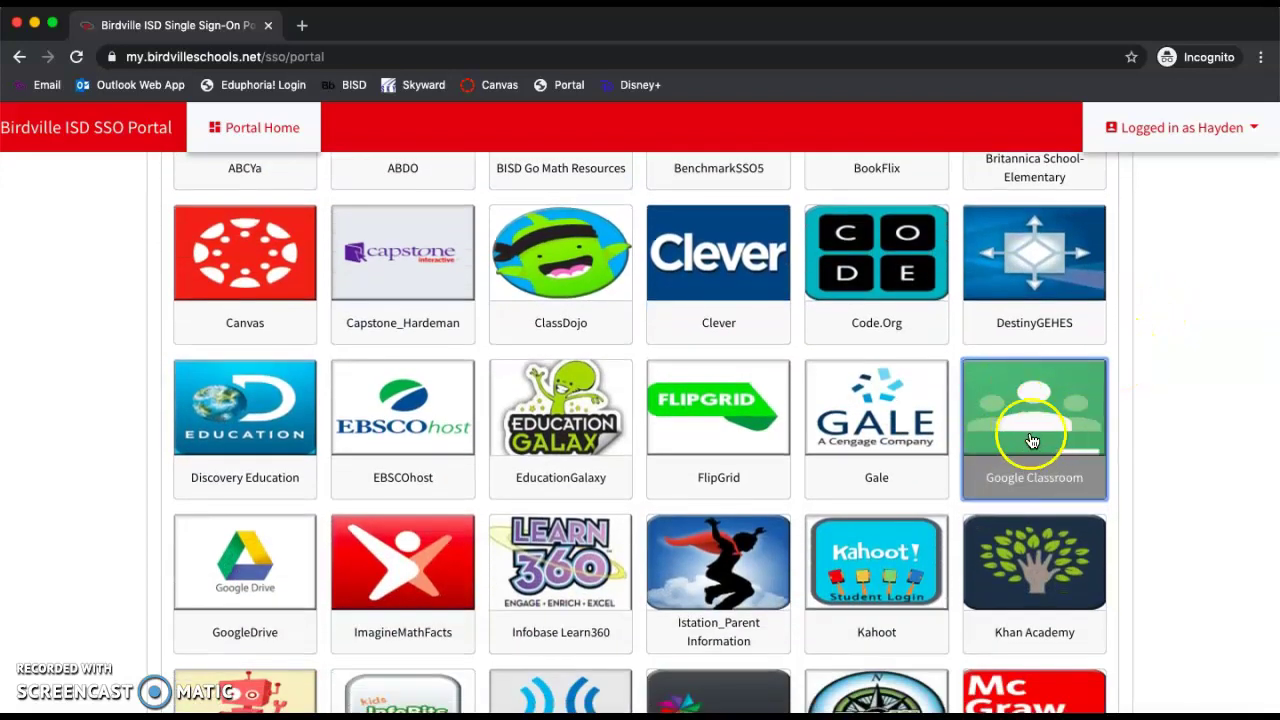
pyautogui.scroll(-3, 1050, 430)
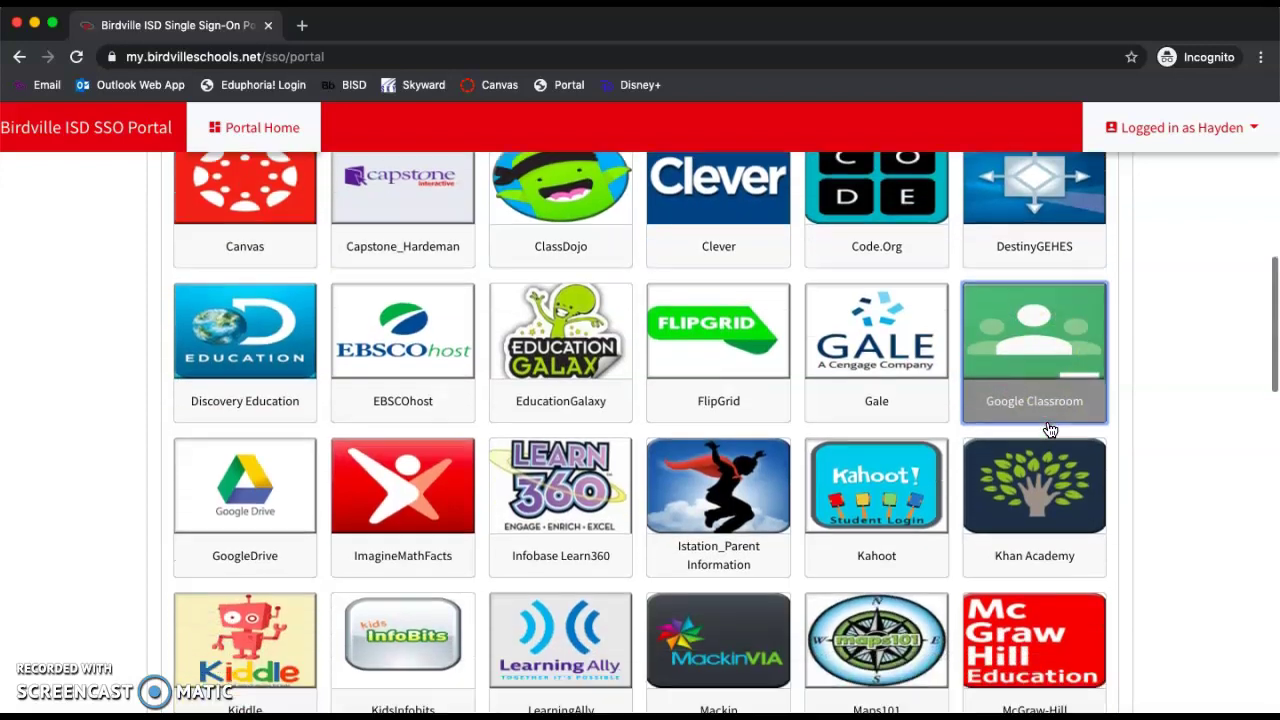
pyautogui.scroll(-6, 686, 485)
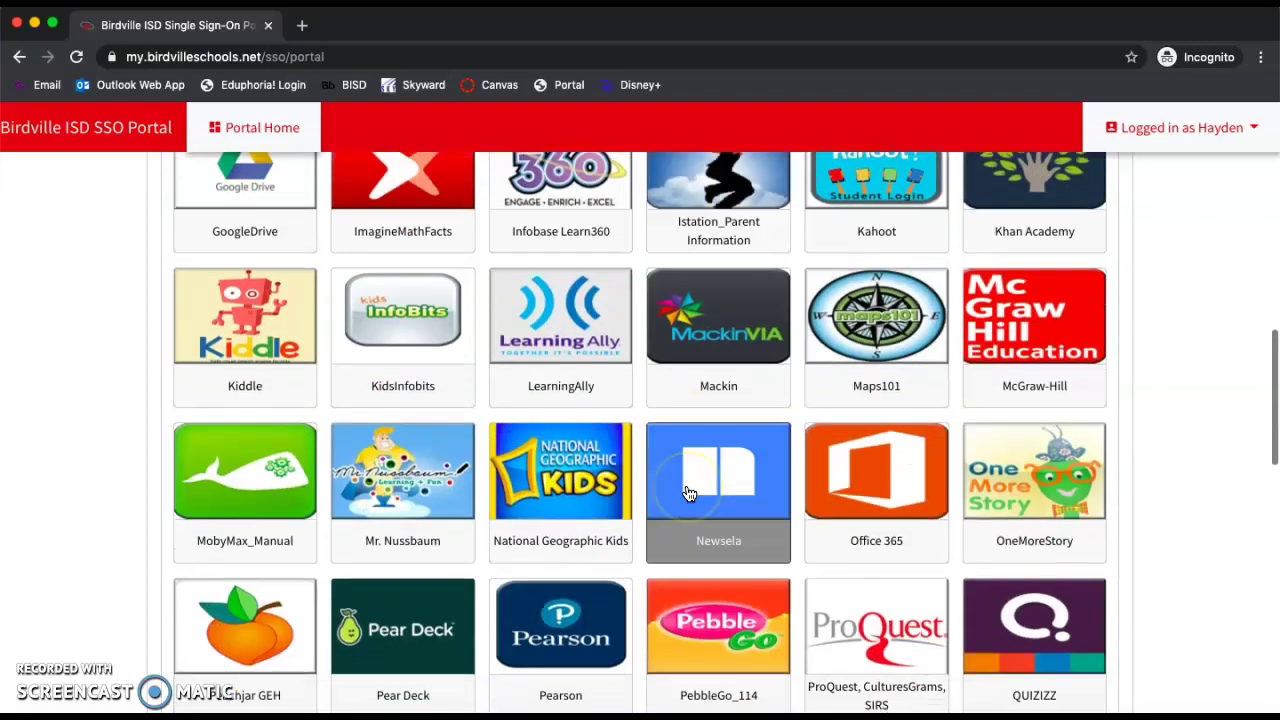
pyautogui.scroll(-8, 688, 493)
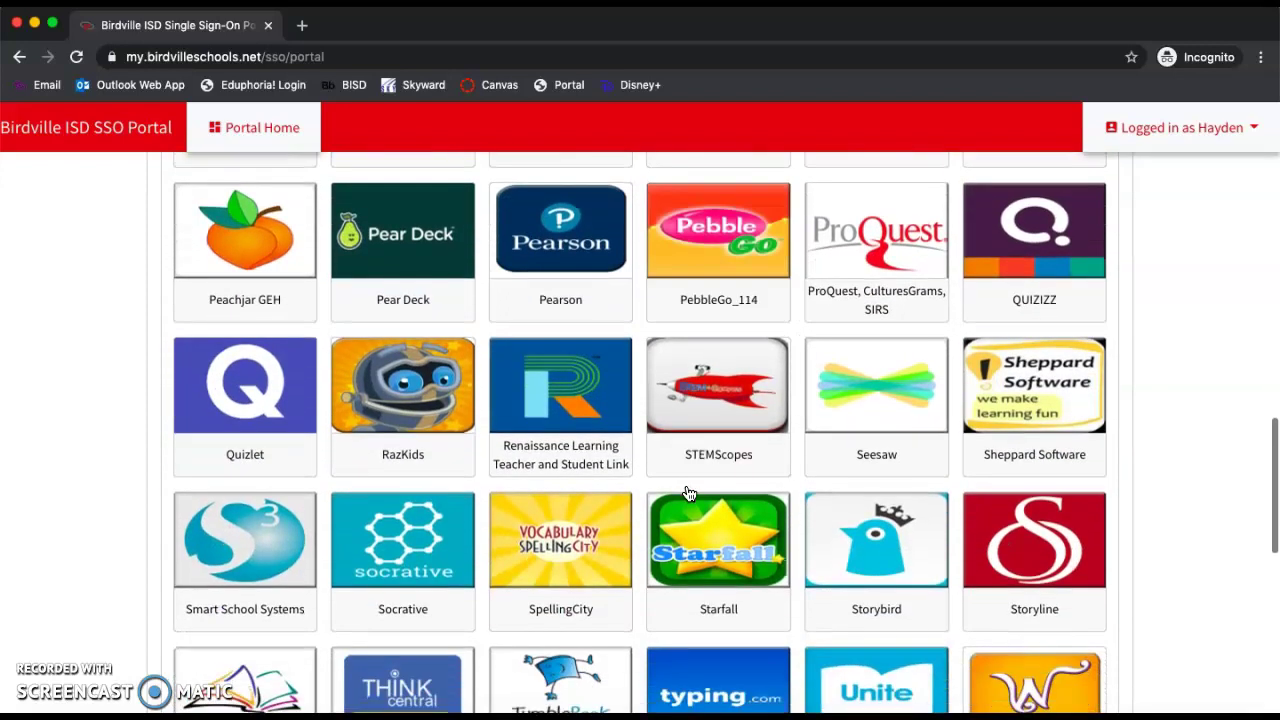
pyautogui.scroll(-6, 688, 493)
pyautogui.click(372, 490)
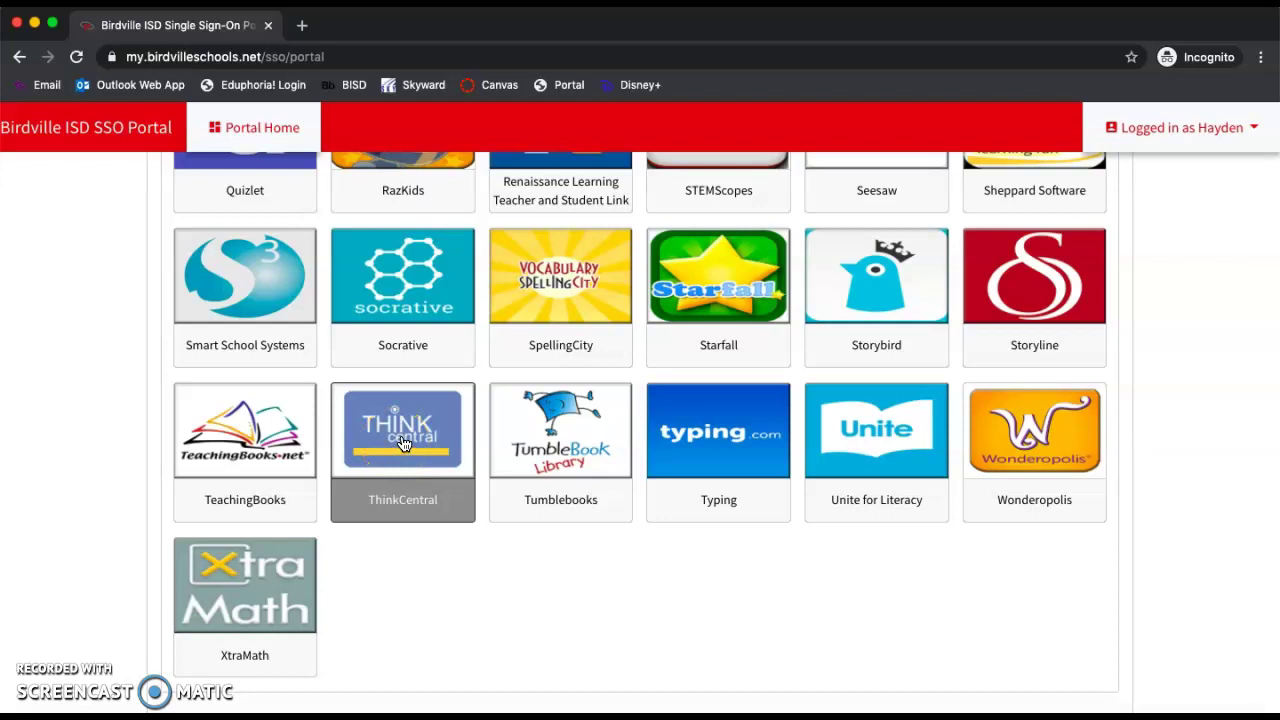
pyautogui.click(403, 443)
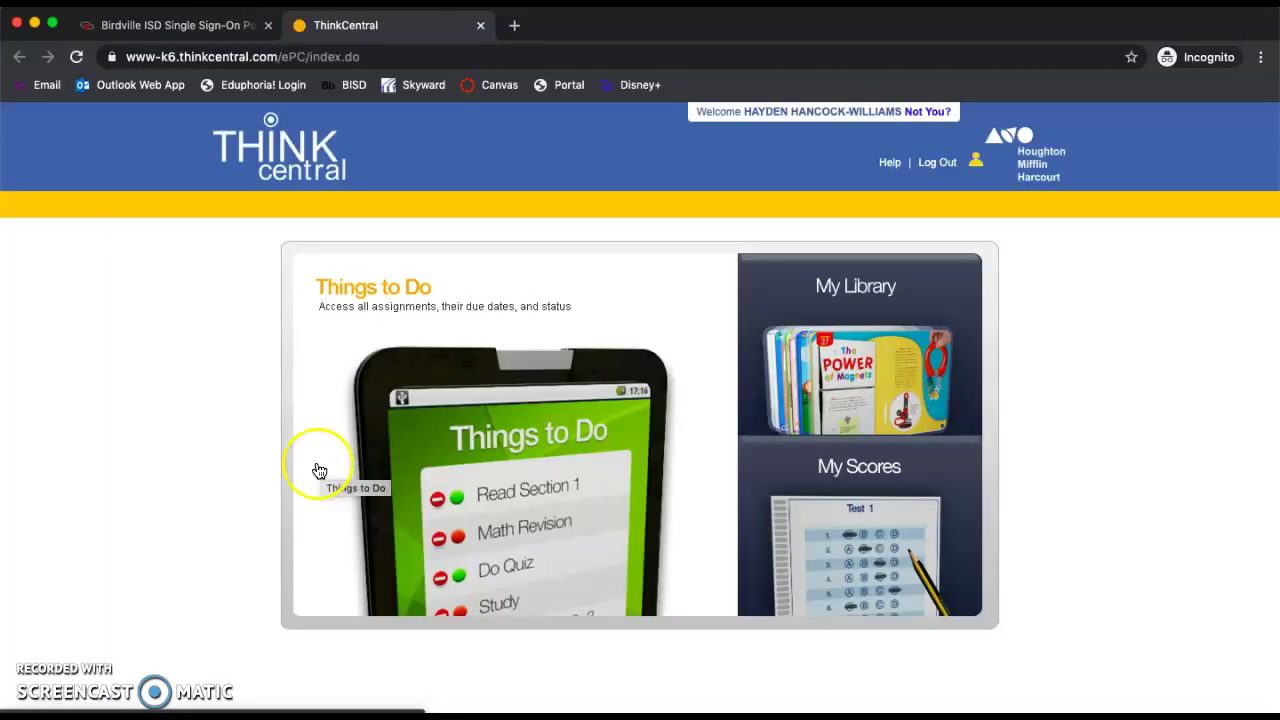
# Open the Monday Math 4/6/2020 assignment from Things to Do and launch its lesson resource.
pyautogui.scroll(-1, 283, 430)
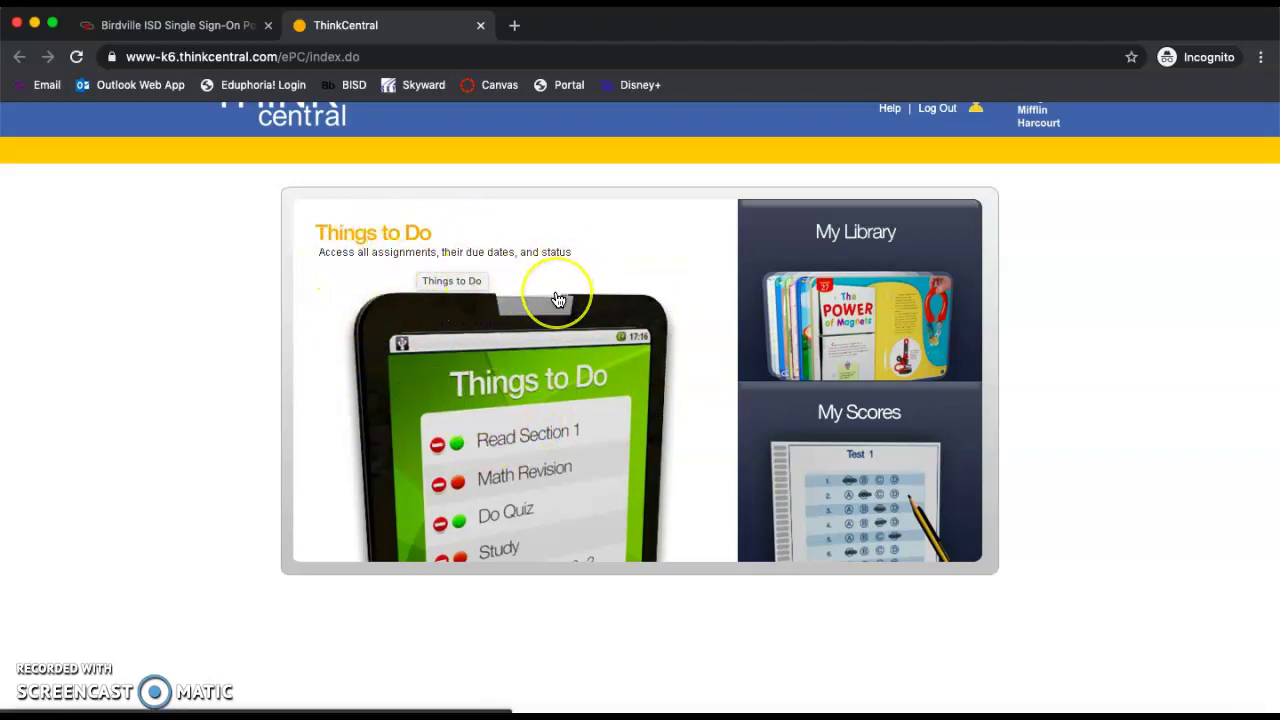
pyautogui.click(492, 375)
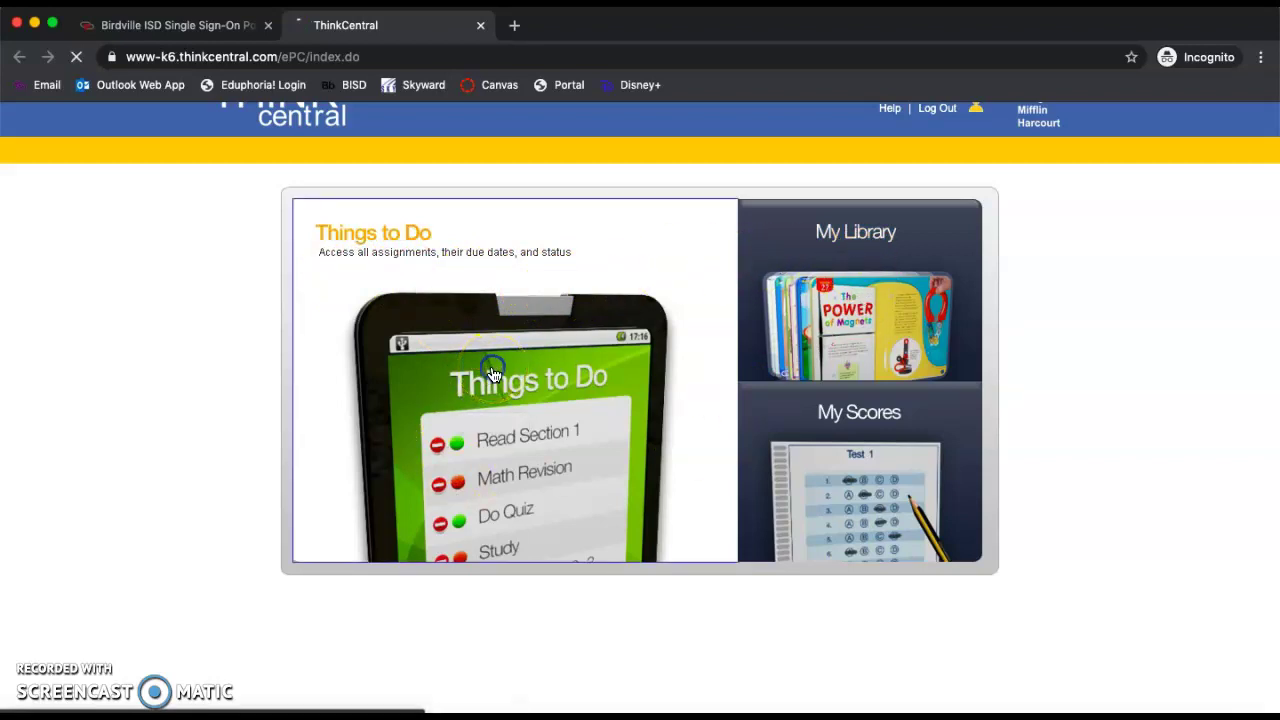
pyautogui.click(522, 433)
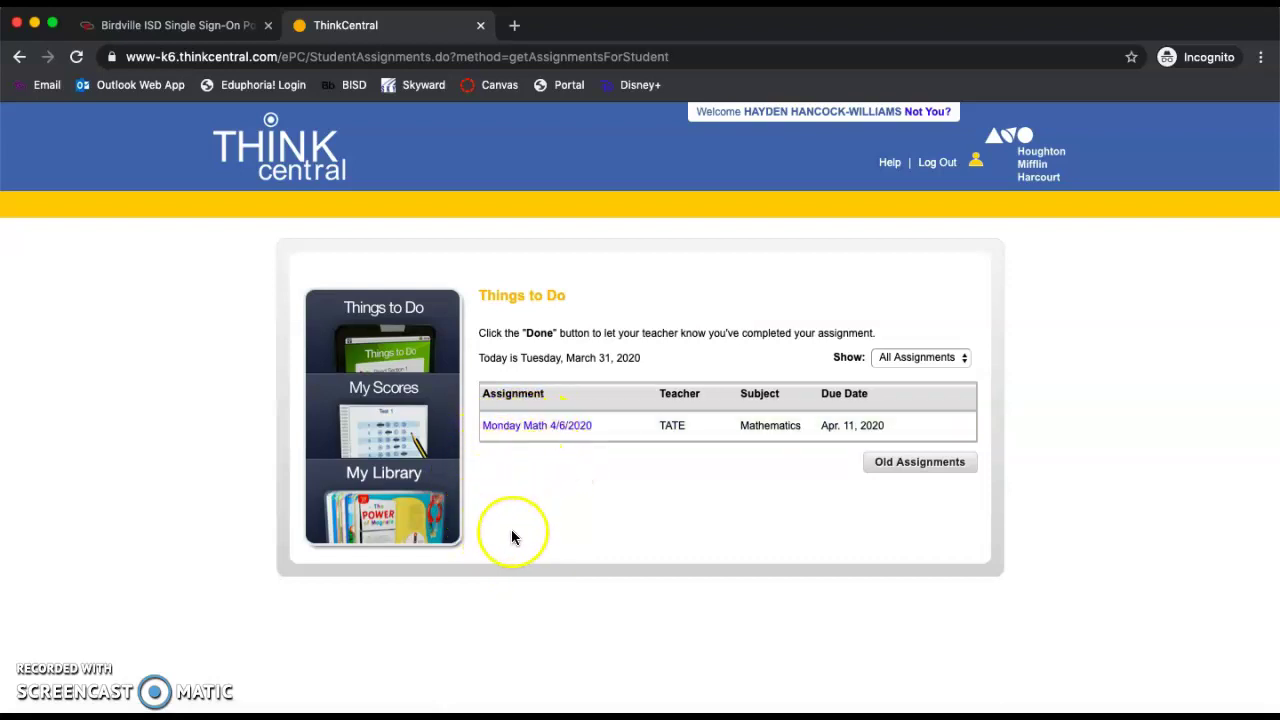
pyautogui.click(531, 427)
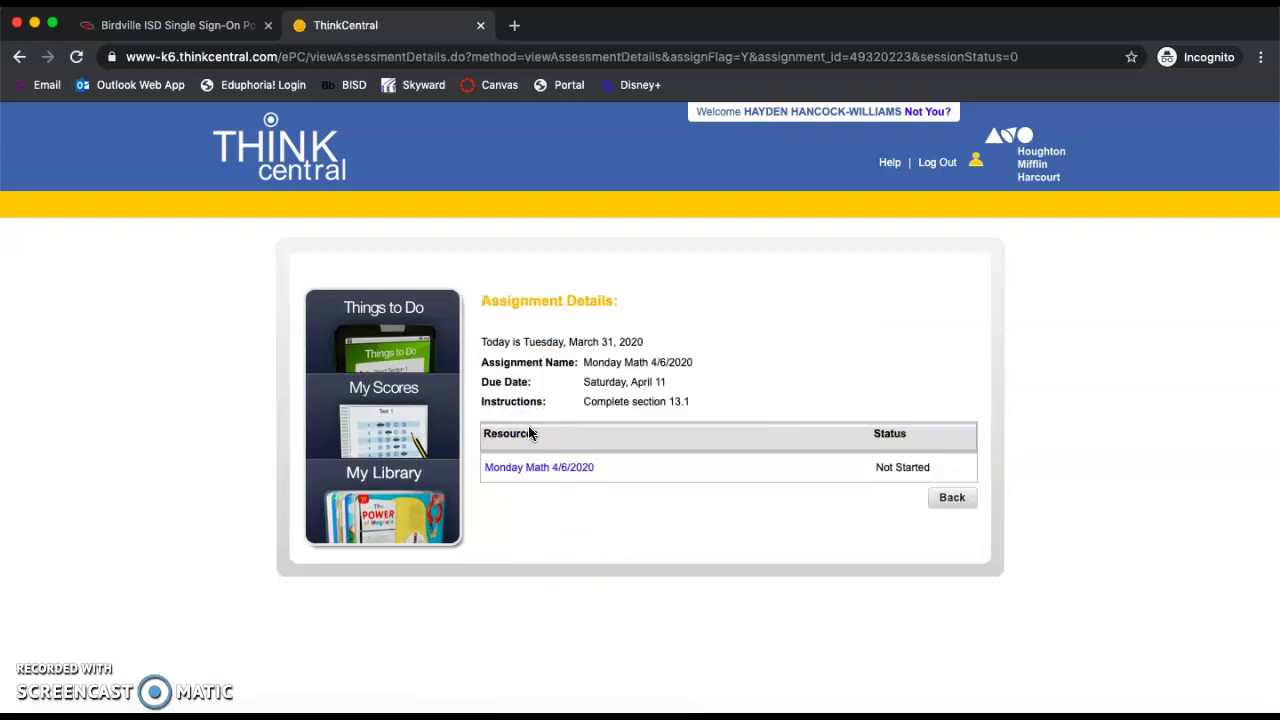
pyautogui.click(533, 470)
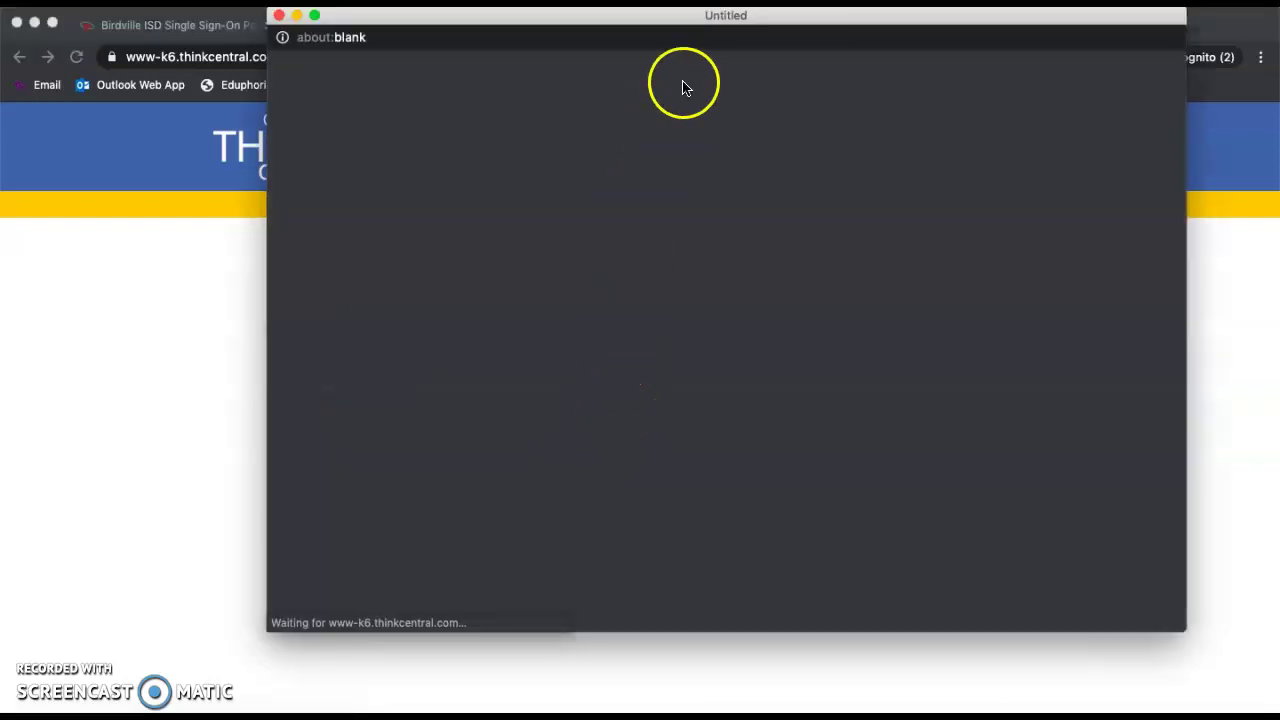
pyautogui.moveTo(740, 18); pyautogui.dragTo(684, 40)
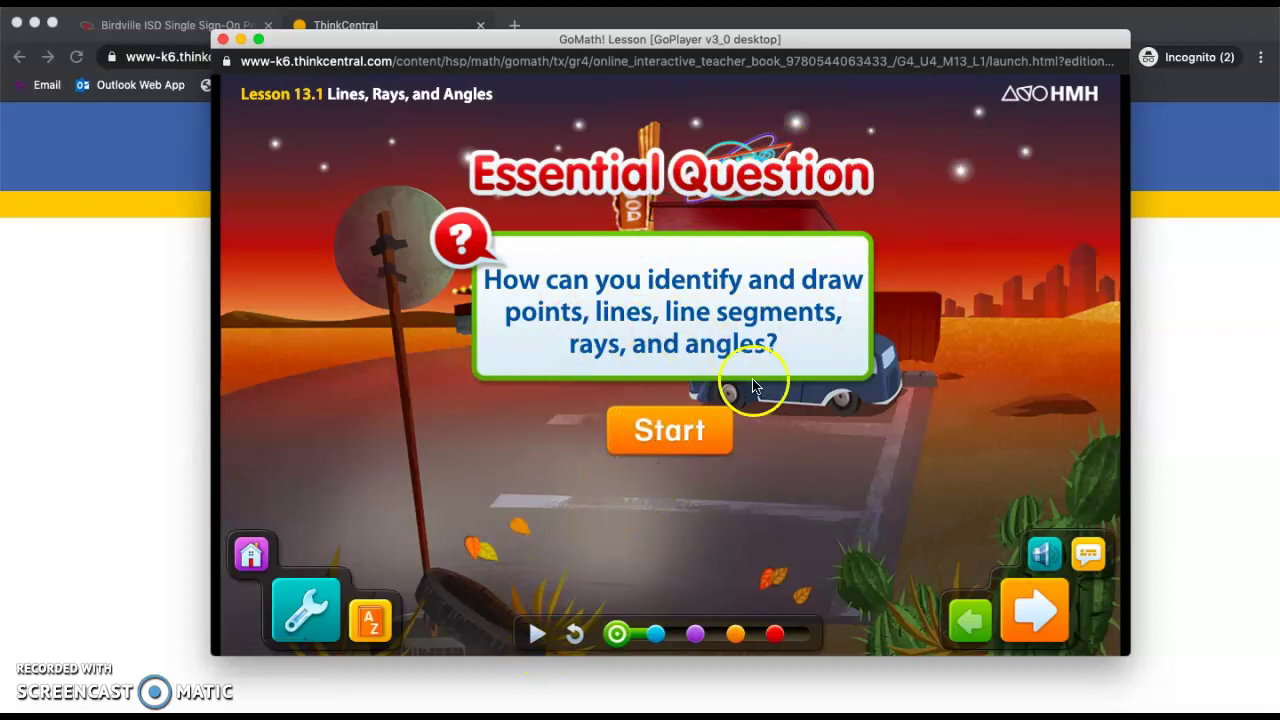
# Pause Lesson 13.1 in its Explore section and mute the lesson audio.
pyautogui.click(1035, 615)
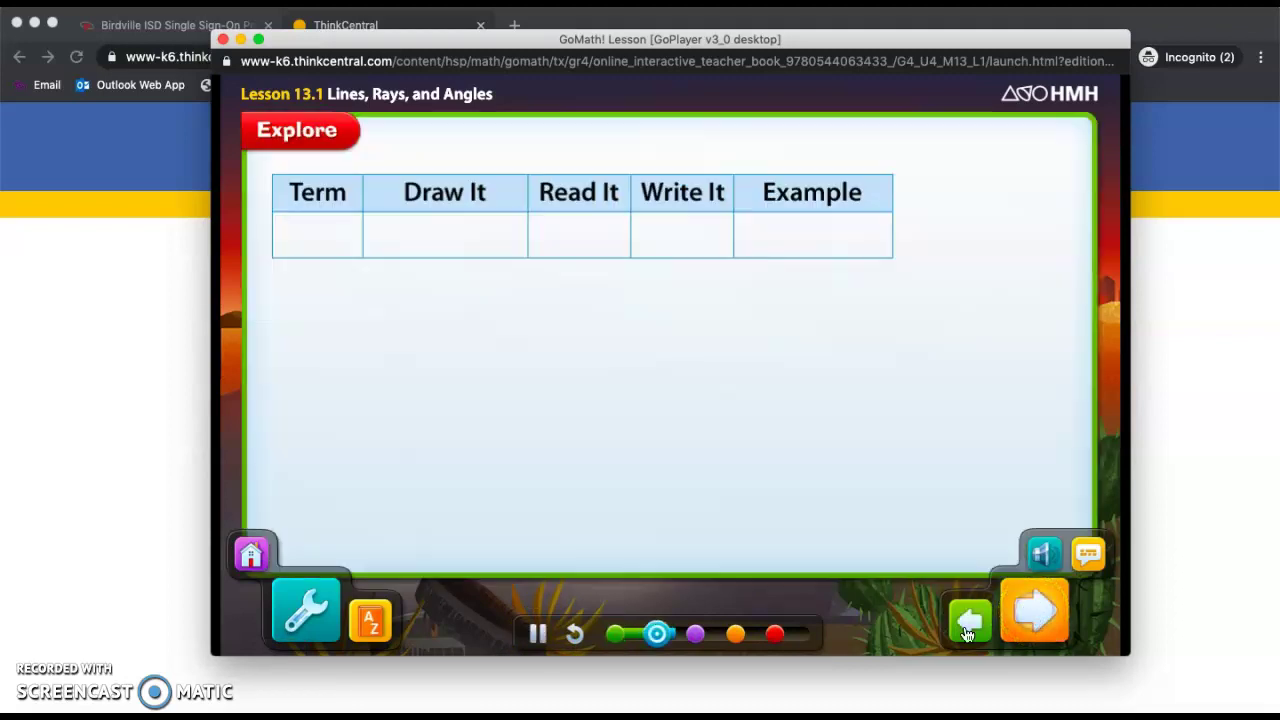
pyautogui.click(539, 636)
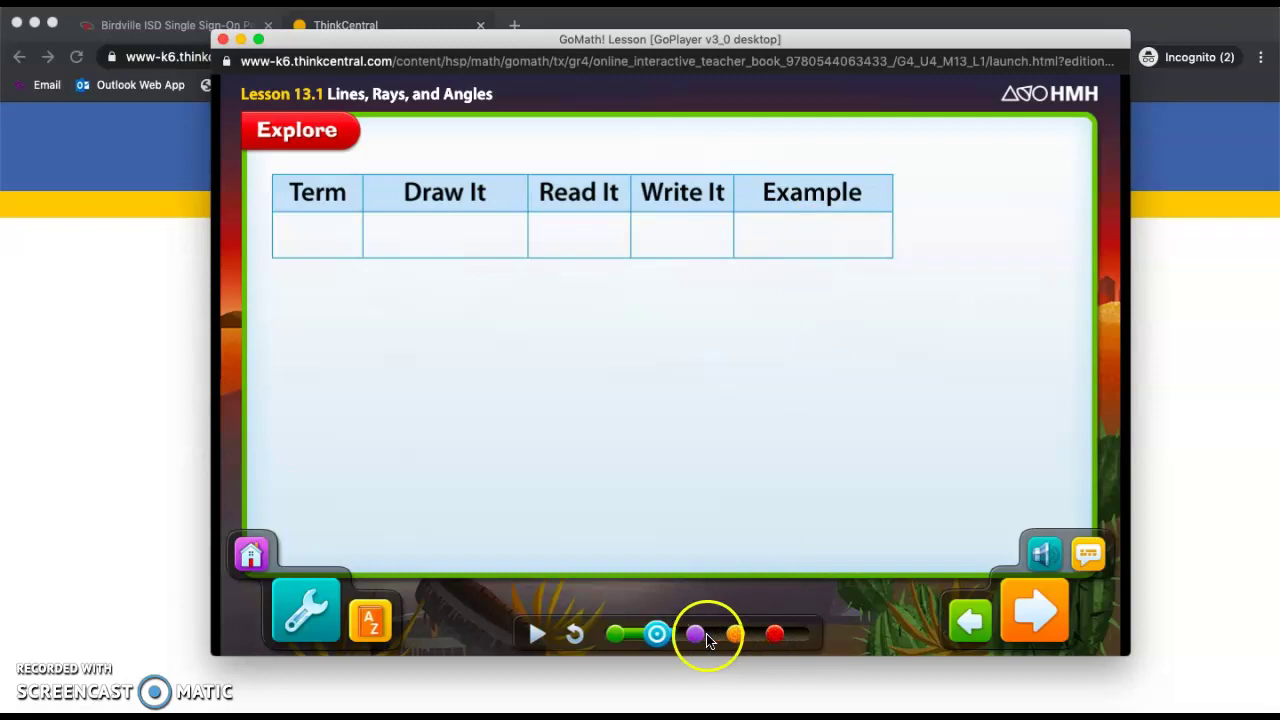
pyautogui.click(1041, 554)
pyautogui.click(986, 509)
pyautogui.click(803, 521)
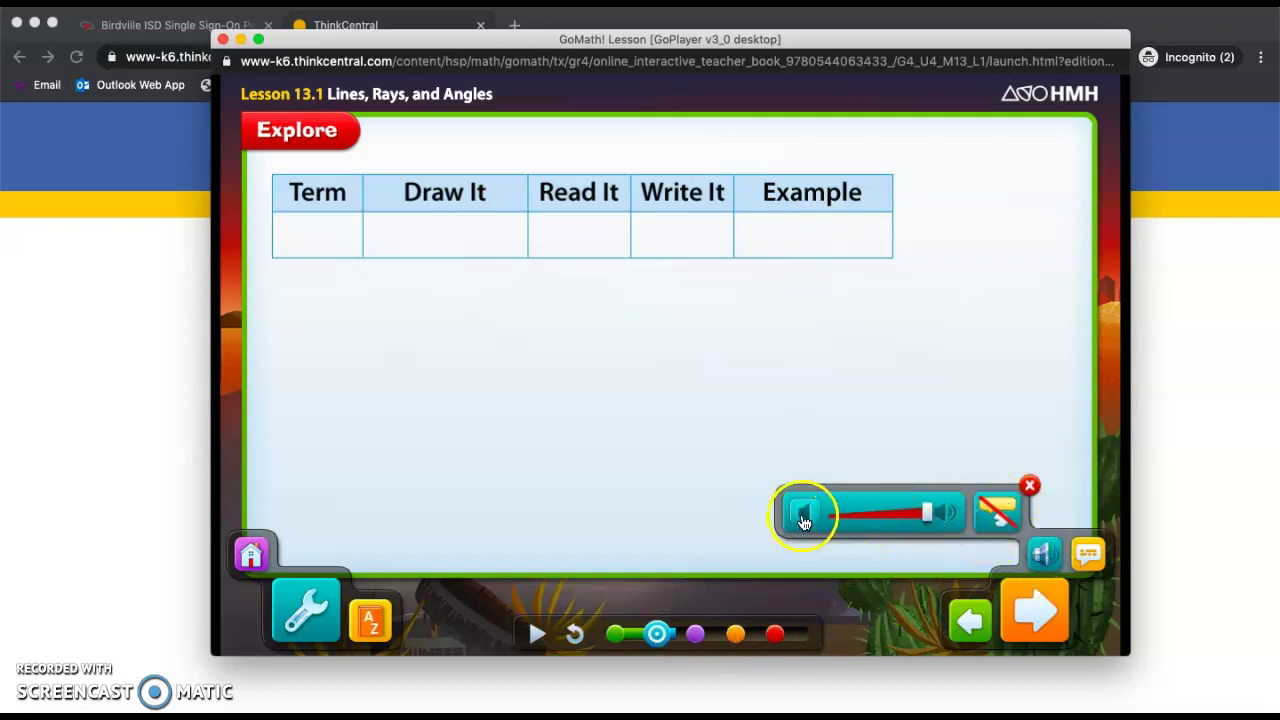
# Advance the lesson through the Explore and Explain sections to the Elaborate section, closing the volume controls.
pyautogui.click(1036, 611)
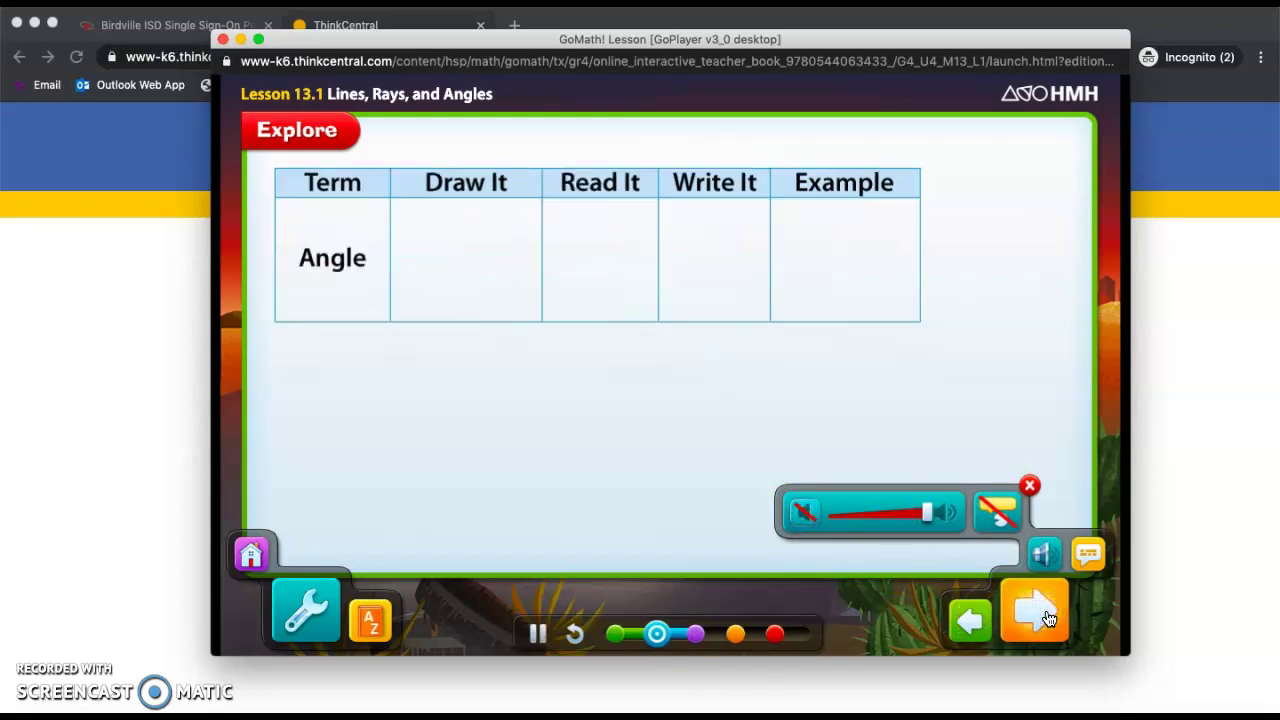
pyautogui.click(1027, 490)
pyautogui.click(1022, 618)
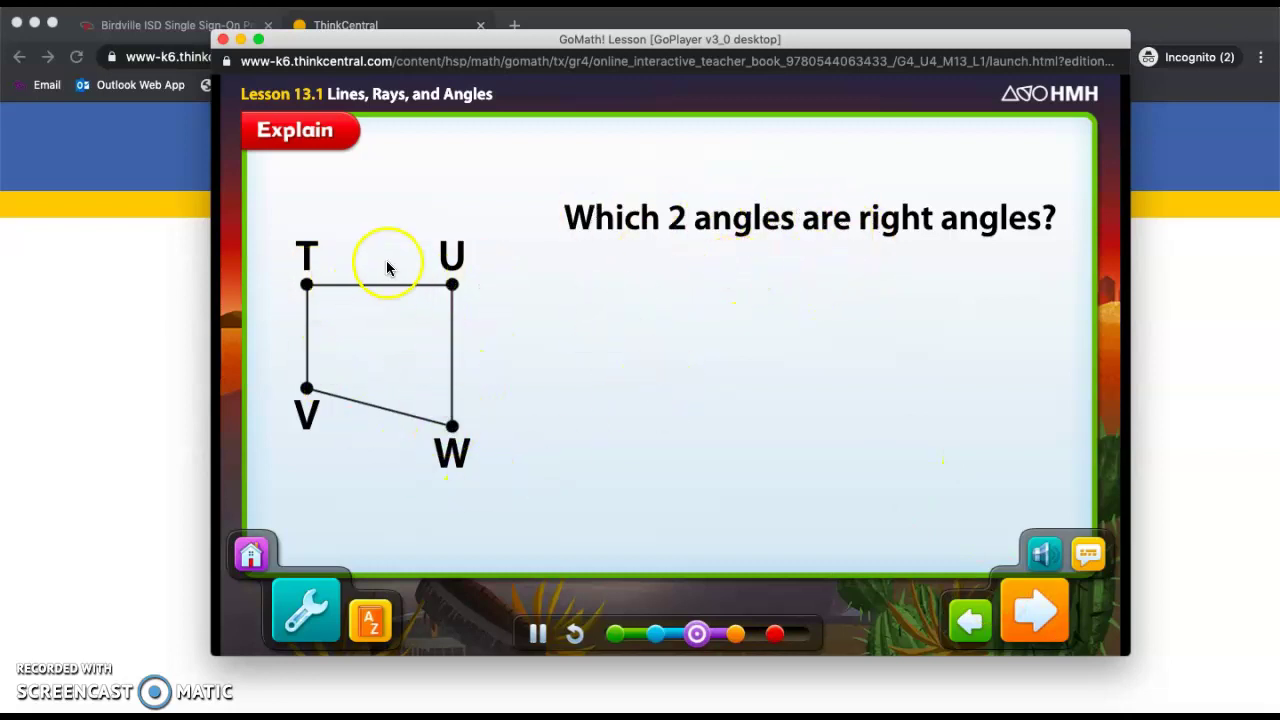
pyautogui.click(1034, 612)
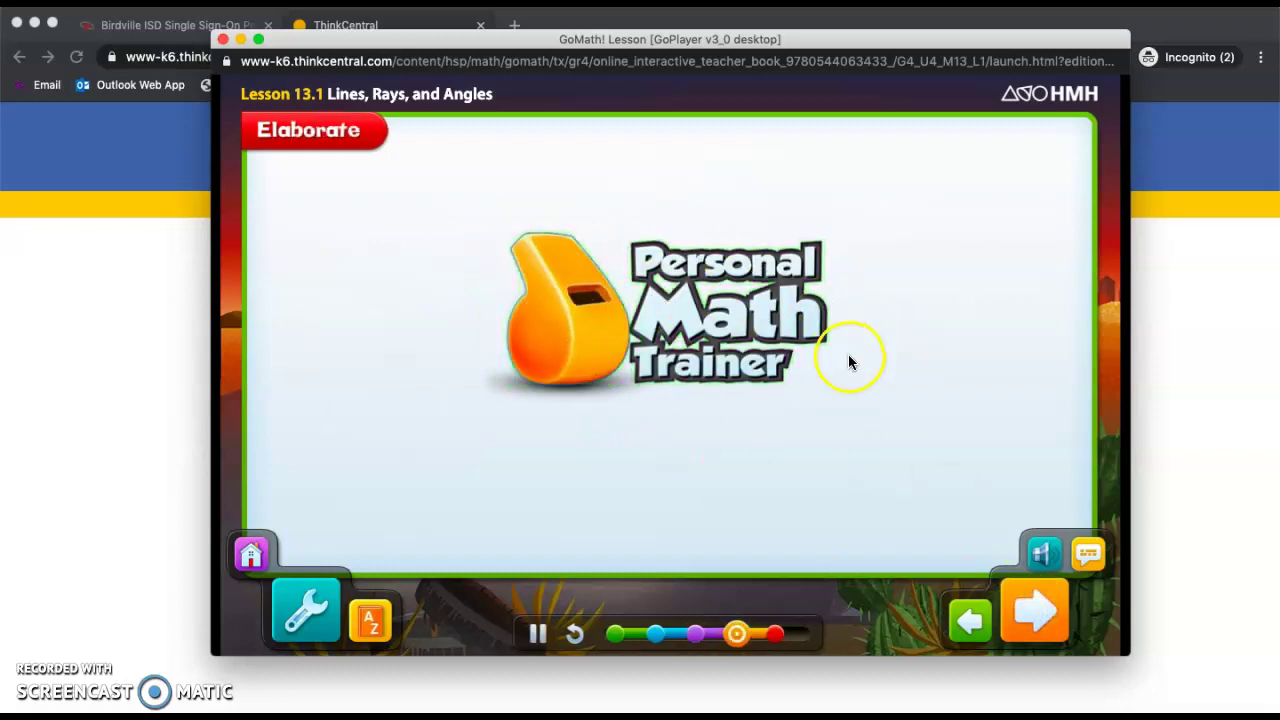
# View the Elaborate section's Personal Math Trainer, close it, and advance to the Evaluate section.
pyautogui.click(599, 318)
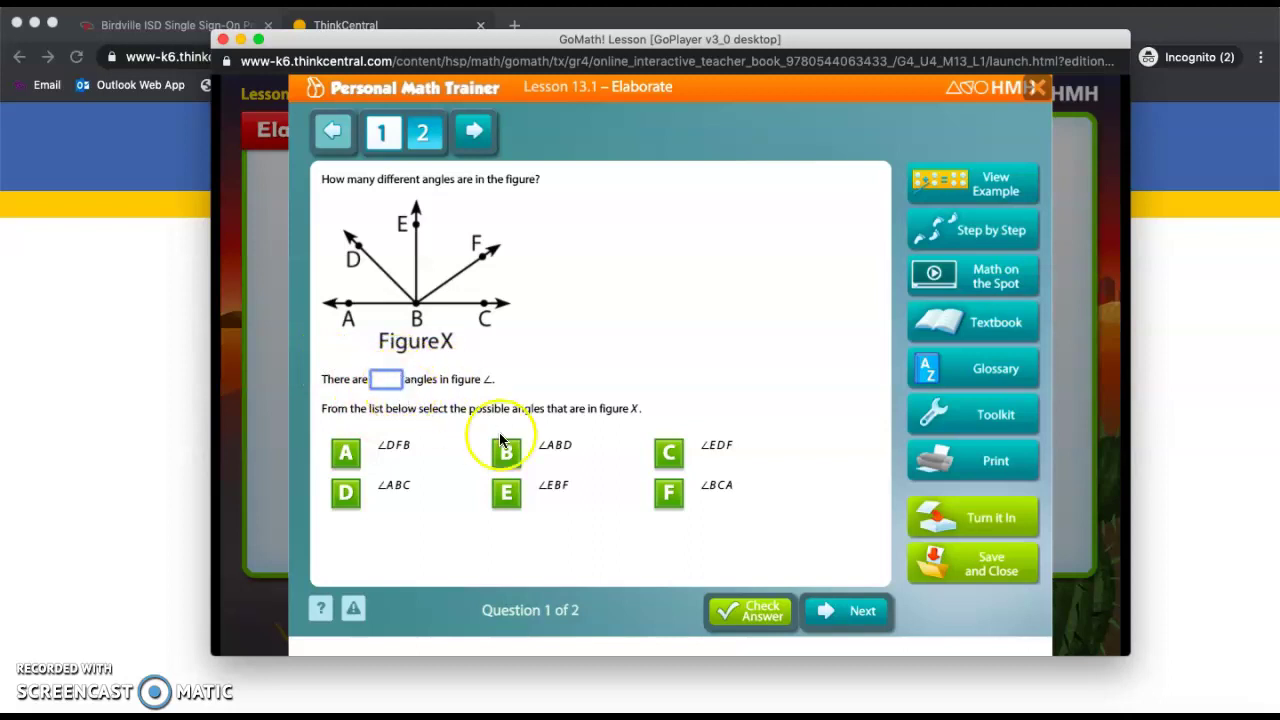
pyautogui.click(1036, 92)
pyautogui.click(1036, 617)
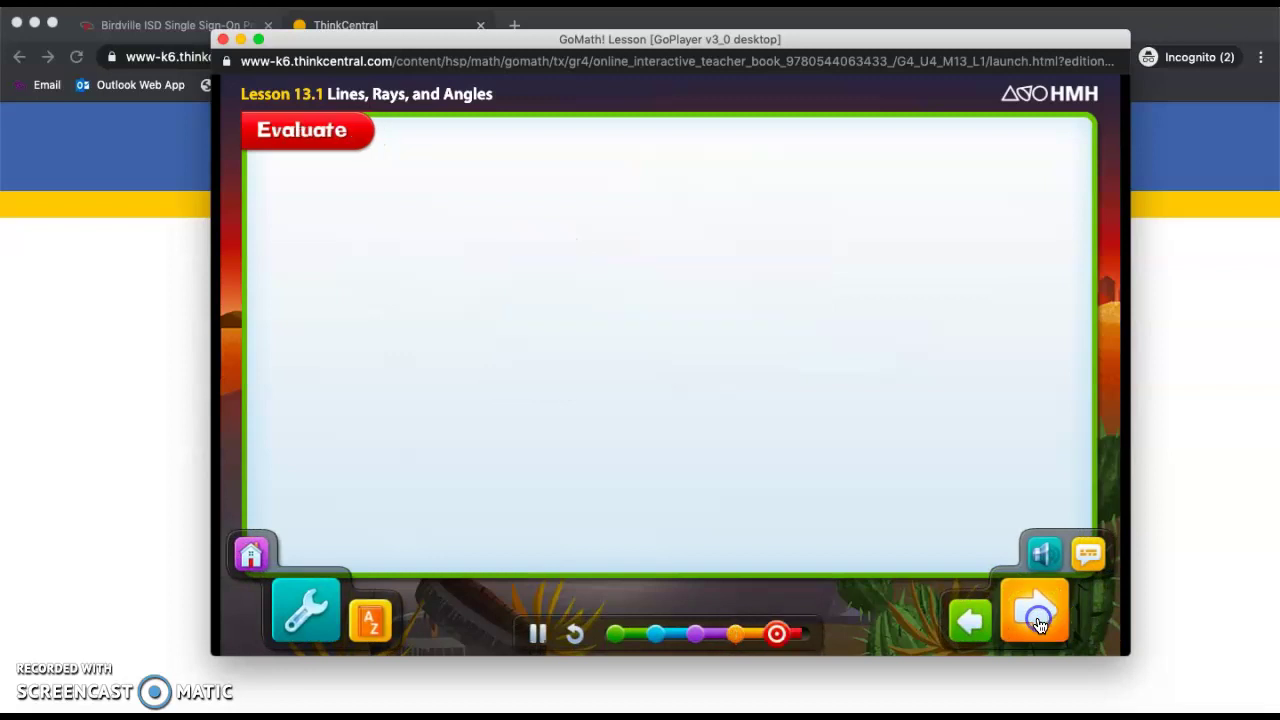
# Look through the first three questions of the Evaluate section's Personal Math Trainer without answering, and close the trainer.
pyautogui.click(608, 322)
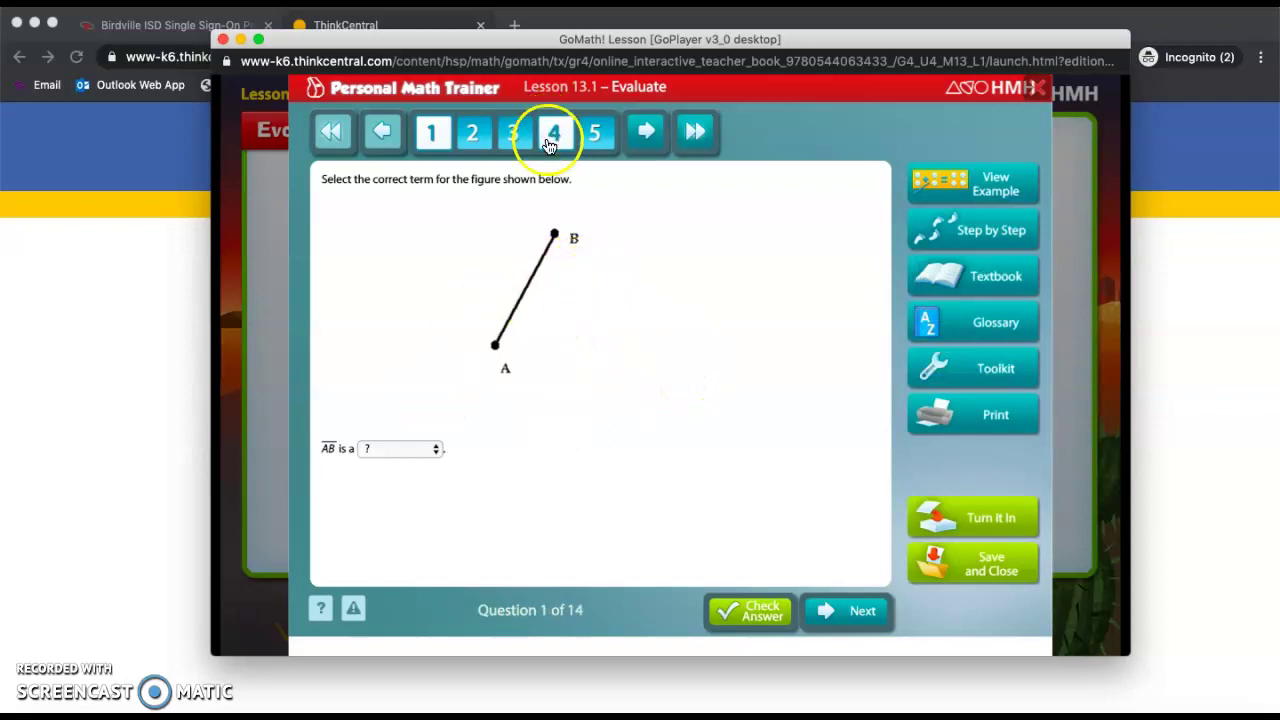
pyautogui.click(843, 592)
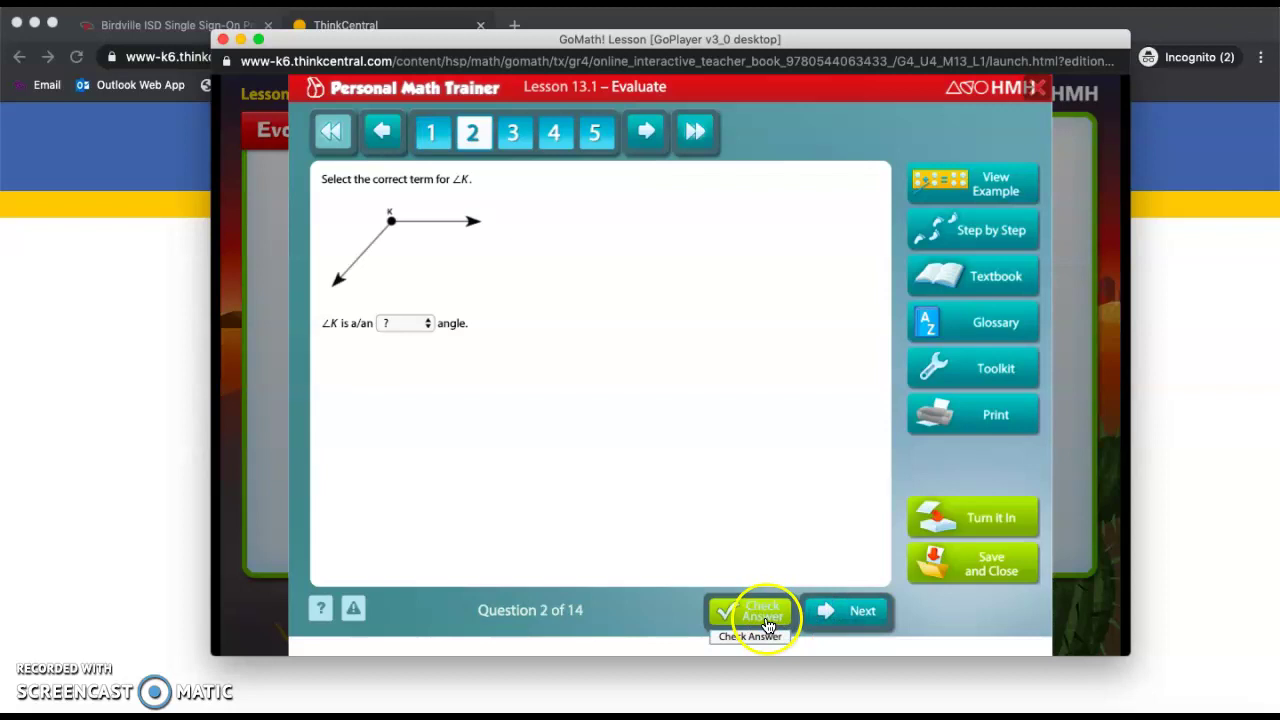
pyautogui.click(846, 611)
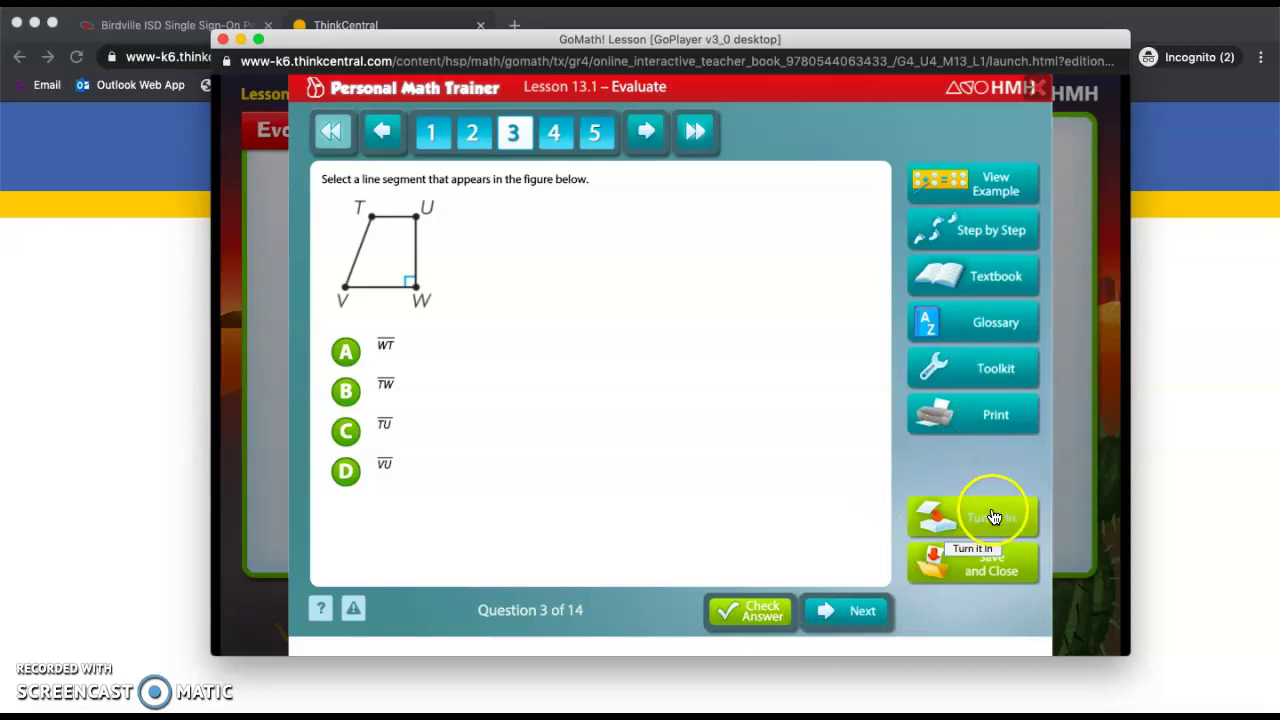
pyautogui.click(1039, 93)
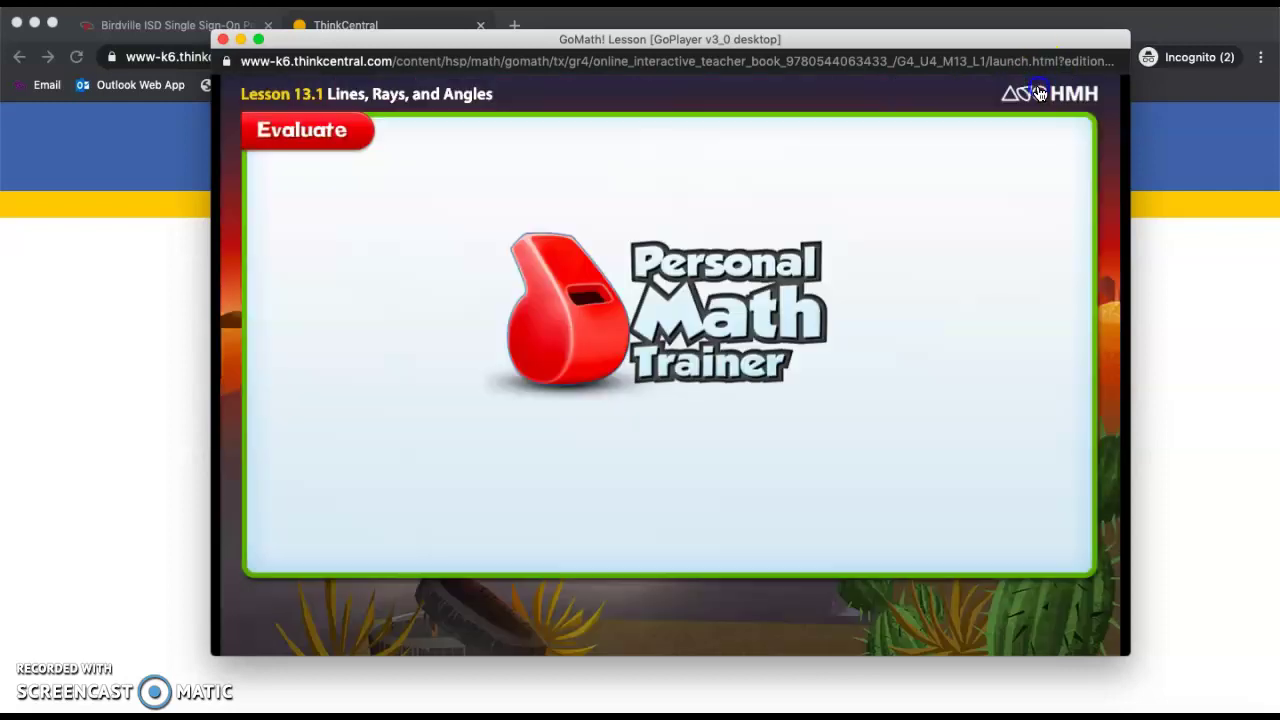
# Return from the lesson's final screen to its Essential Question page and close the lesson to get back to the assignment details.
pyautogui.click(1044, 617)
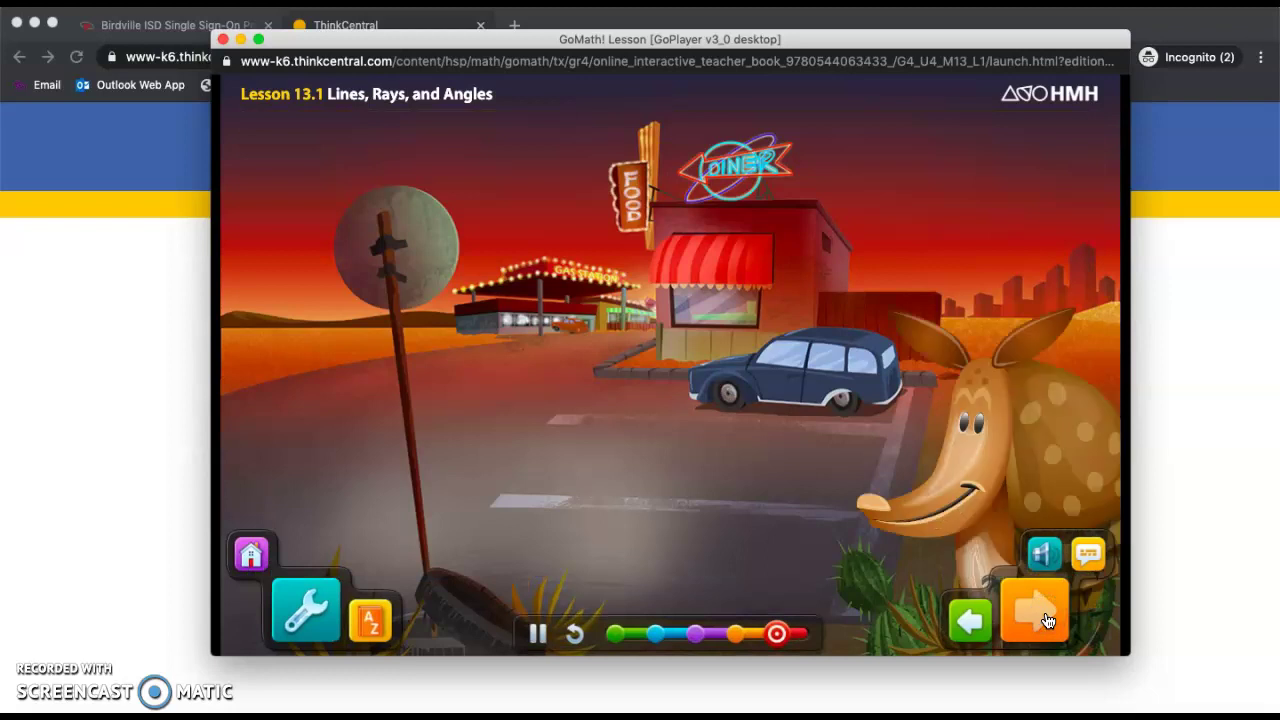
pyautogui.click(250, 556)
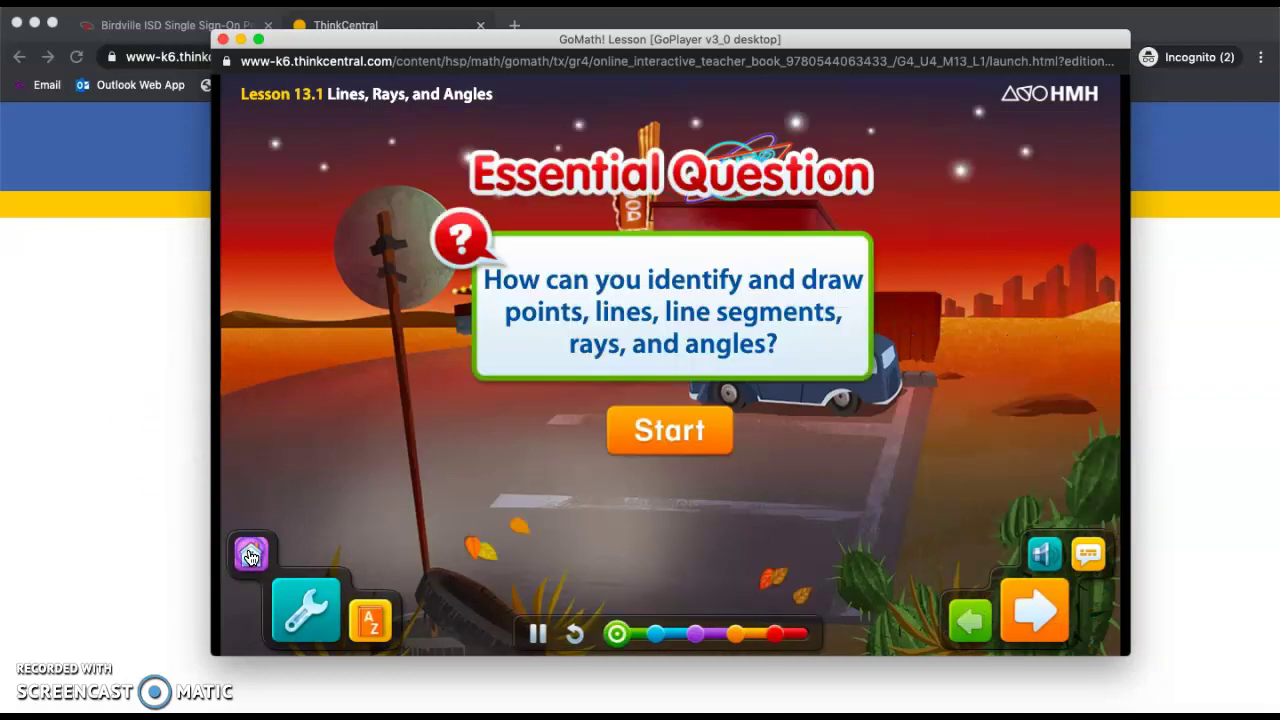
pyautogui.click(222, 38)
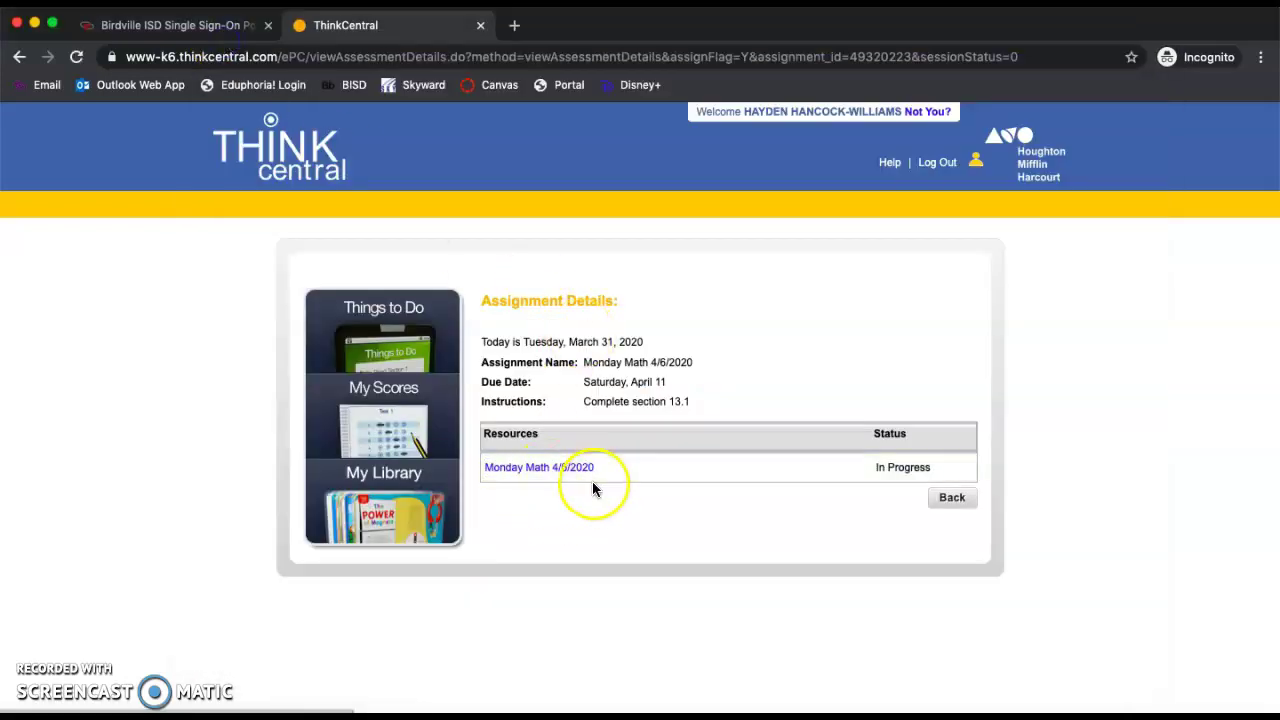
pyautogui.scroll(-2, 834, 548)
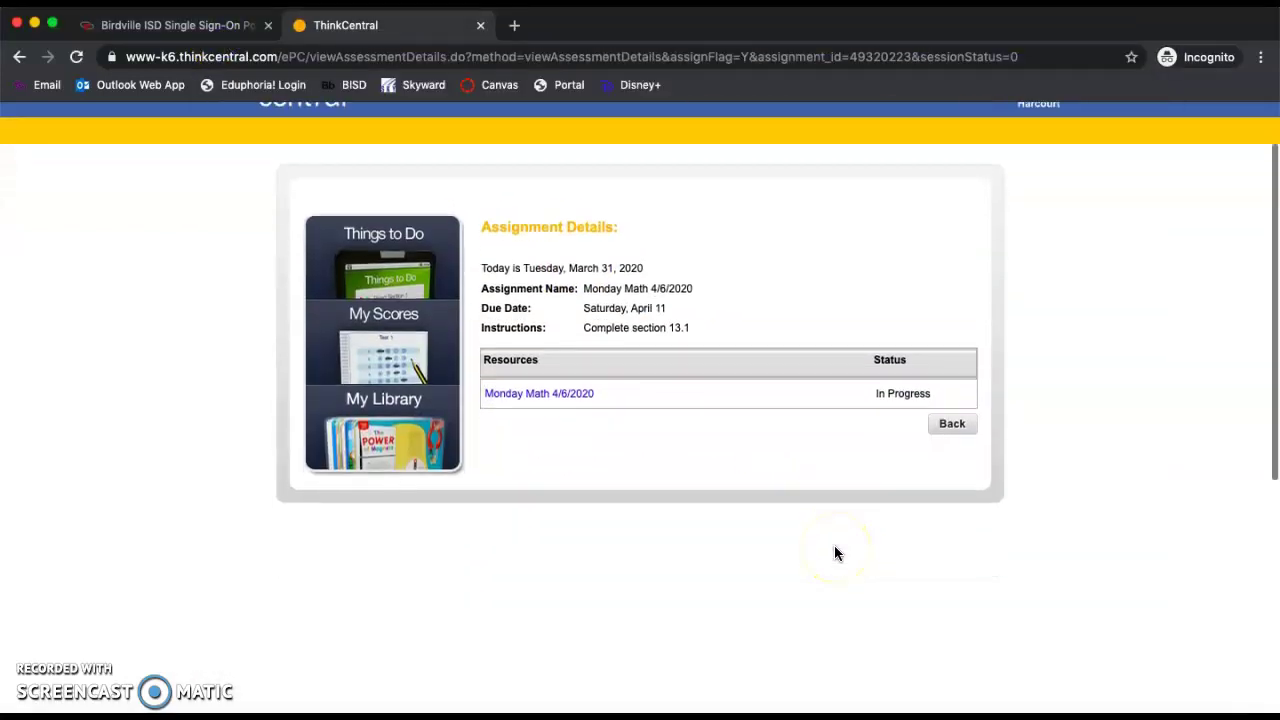